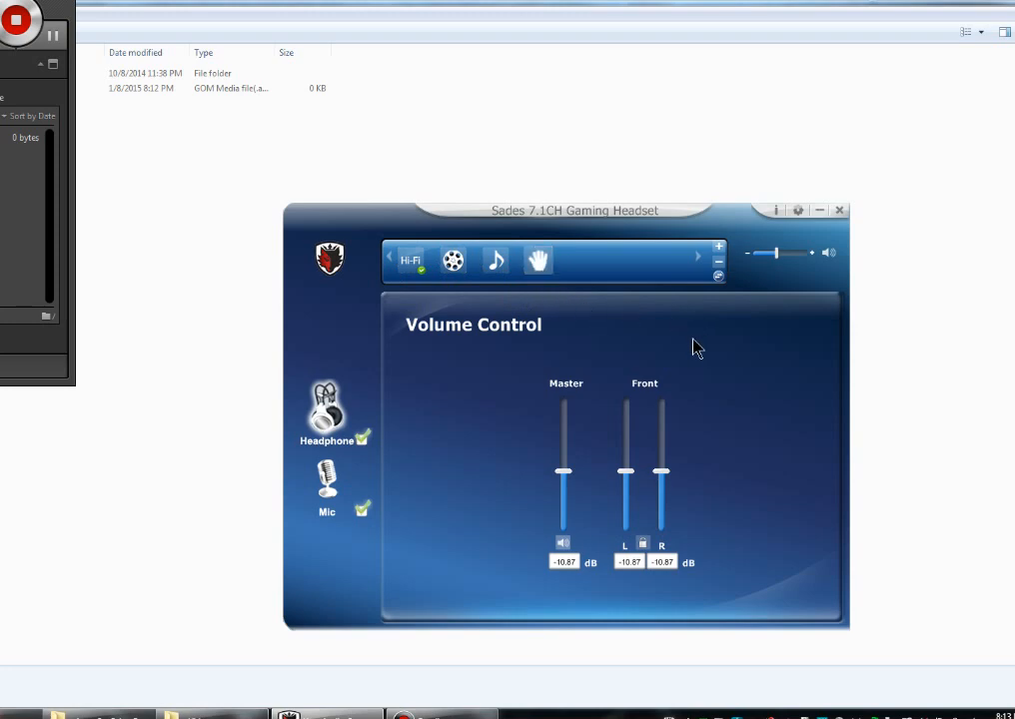
# Step: Attempt adding a new profile three times via '+', dismissing each same-profile warning, leaving the film profile active
pyautogui.click(719, 250)
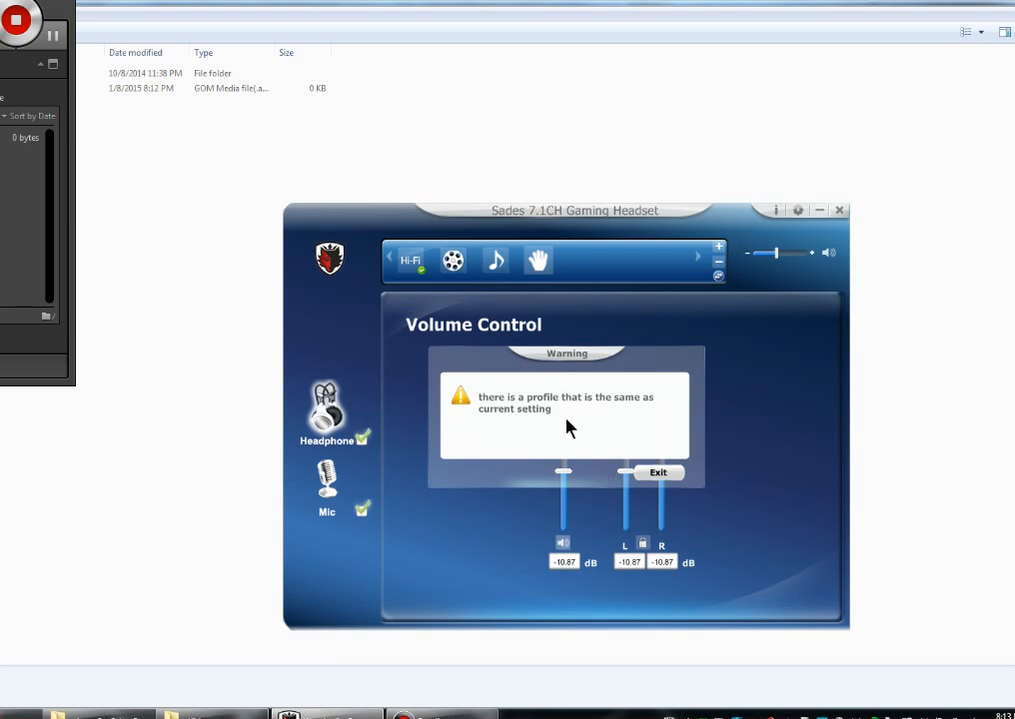
pyautogui.click(659, 472)
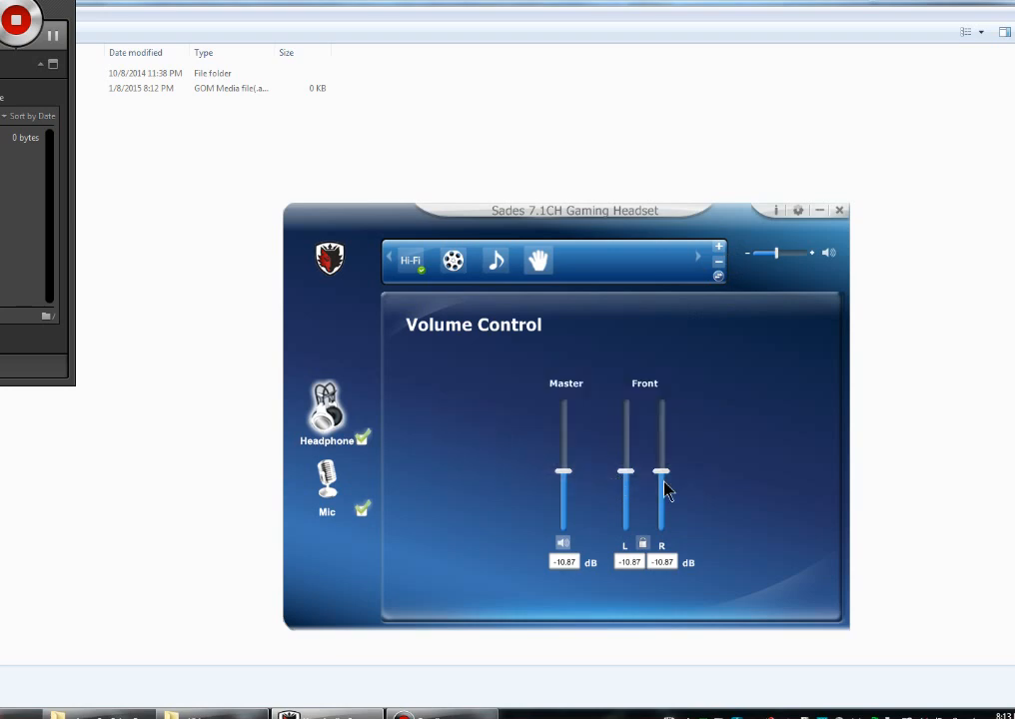
pyautogui.click(719, 249)
pyautogui.press('Return')
pyautogui.click(719, 250)
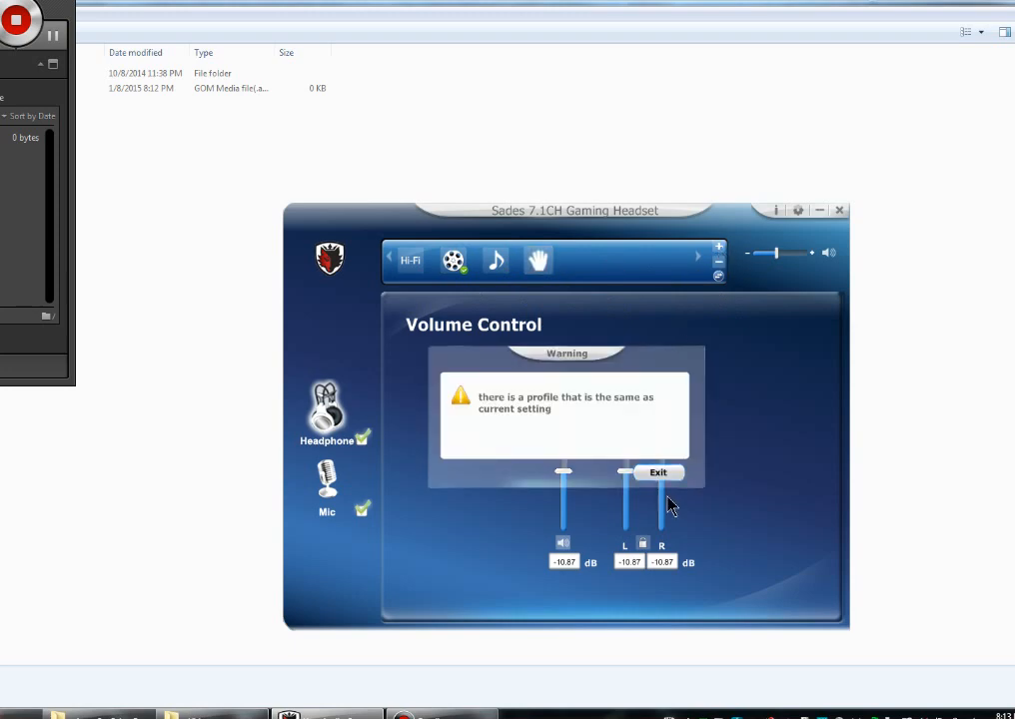
pyautogui.click(658, 475)
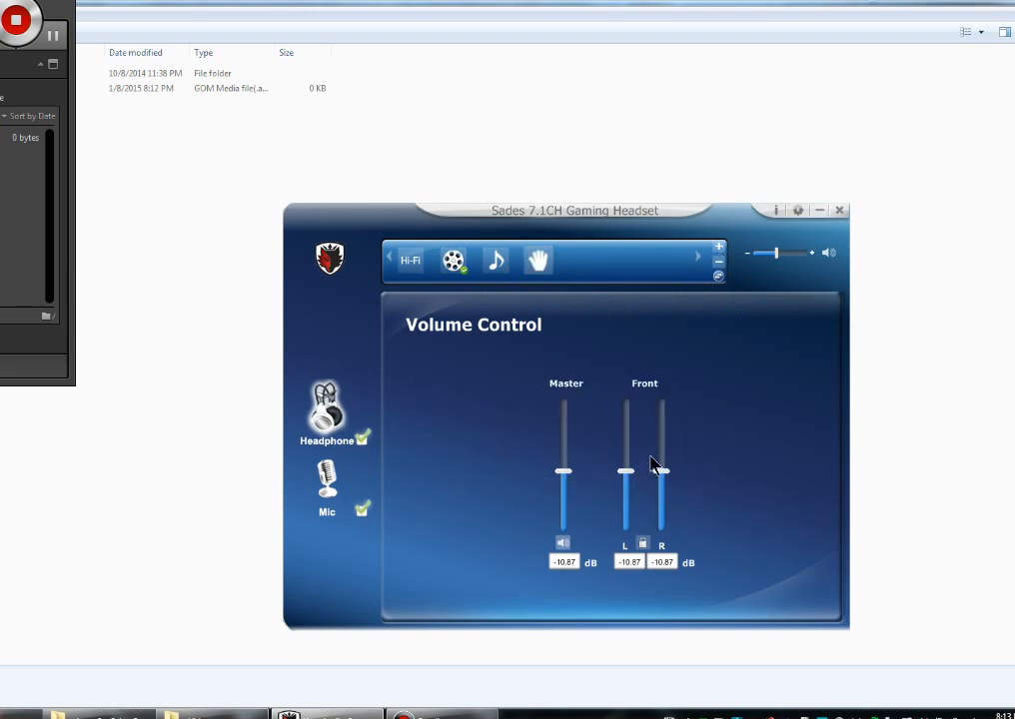